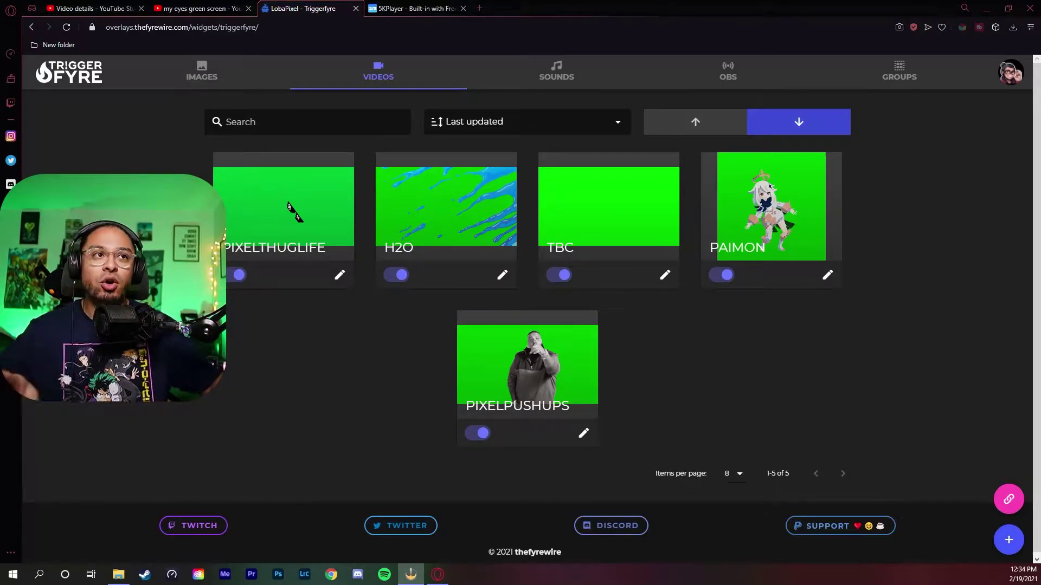
Browse Triggerfyre's sound, image and video triggers, ending on the green-screen video alerts list.
left_click(557, 74)
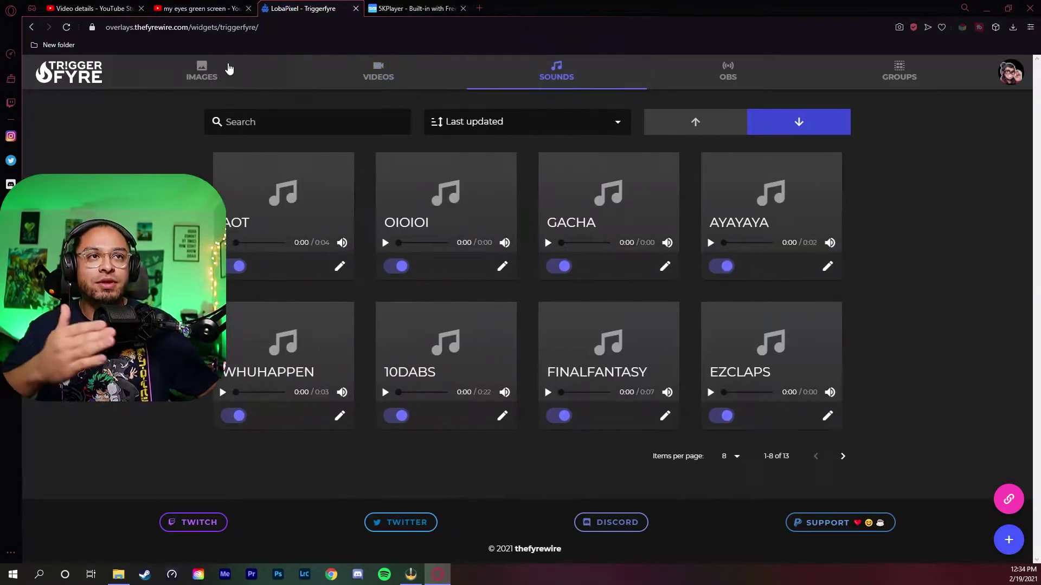
left_click(204, 73)
left_click(373, 73)
left_click(557, 73)
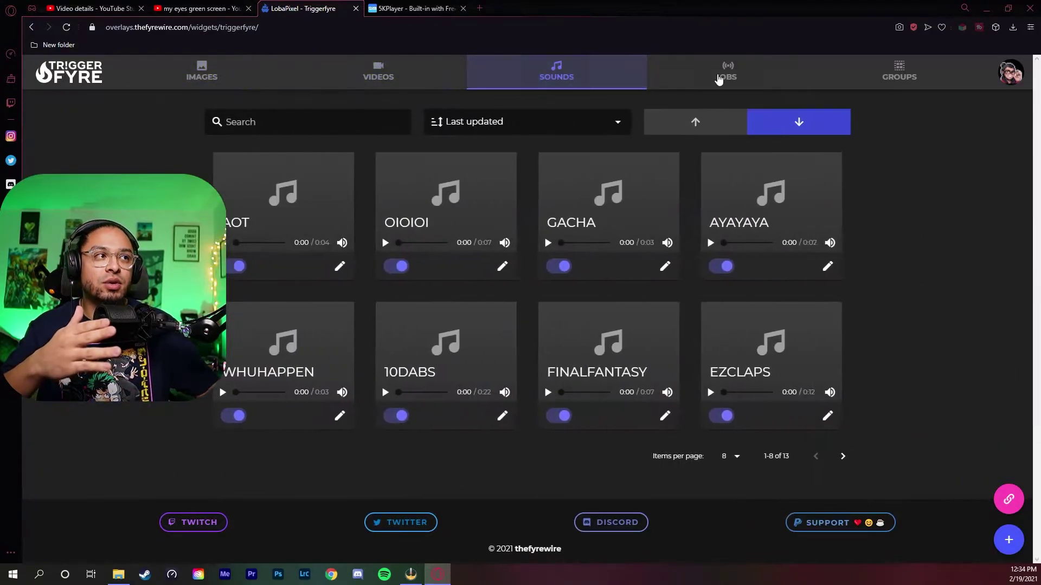
left_click(412, 86)
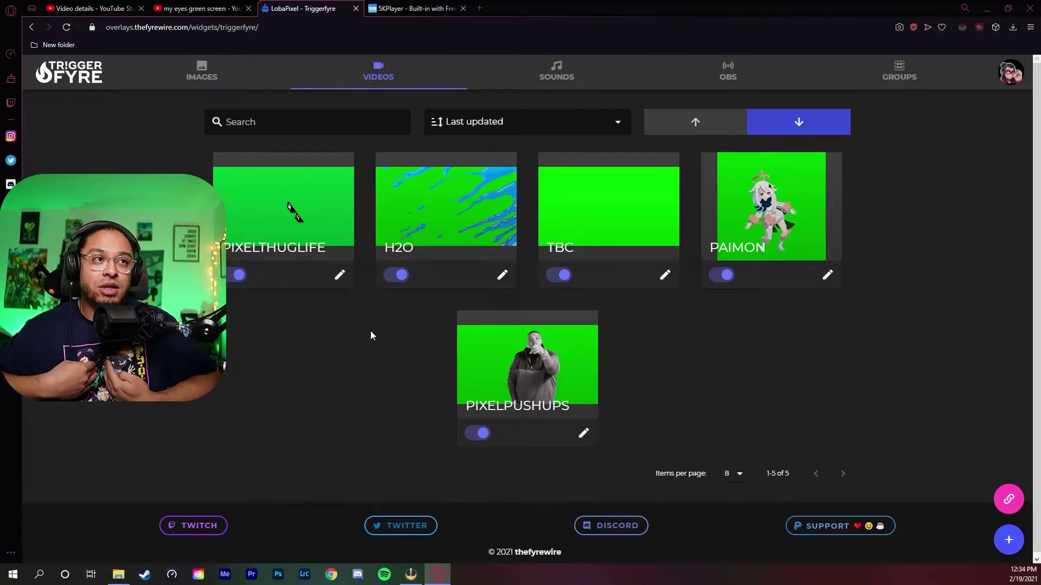
Open the SpongeBob My Eyes Green Screen YouTube video and select its web address.
left_click(427, 9)
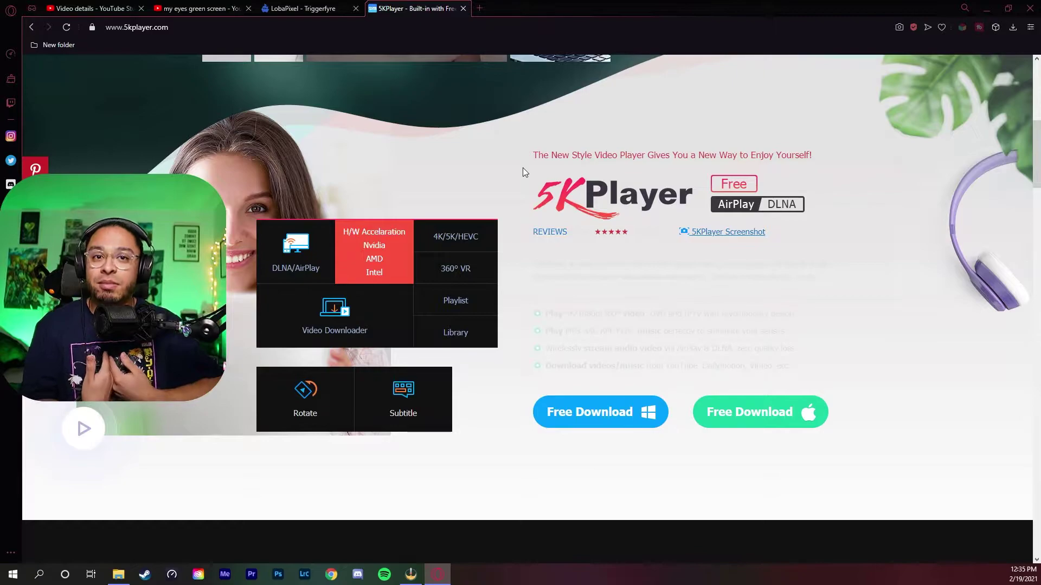
left_click(299, 11)
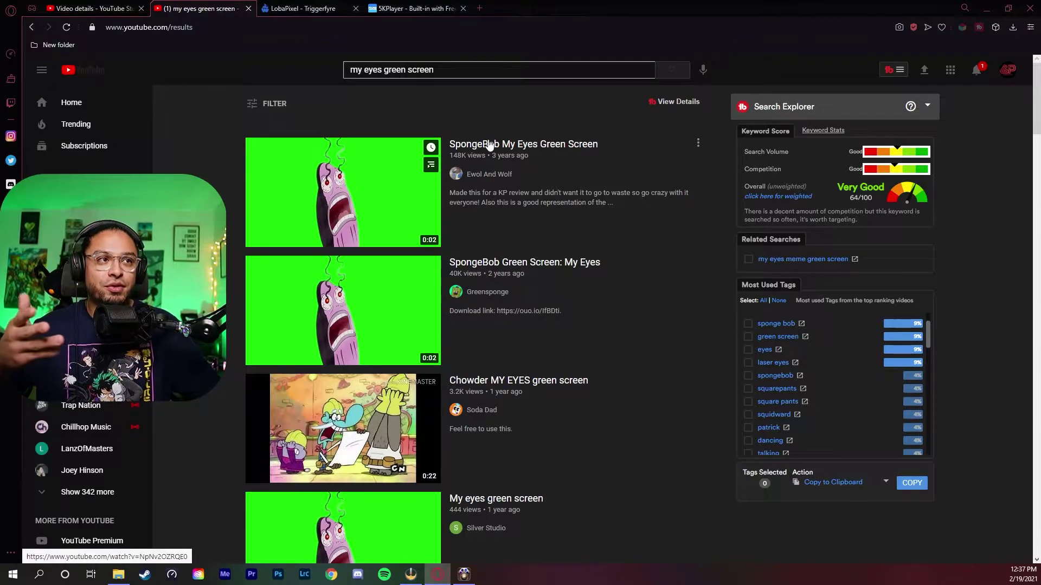
left_click(490, 145)
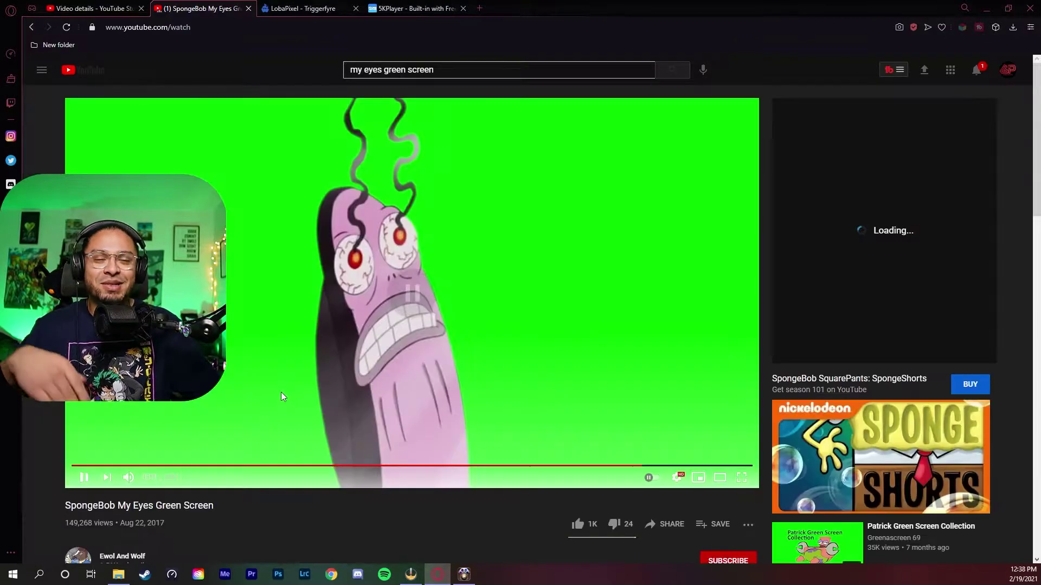
left_click(192, 27)
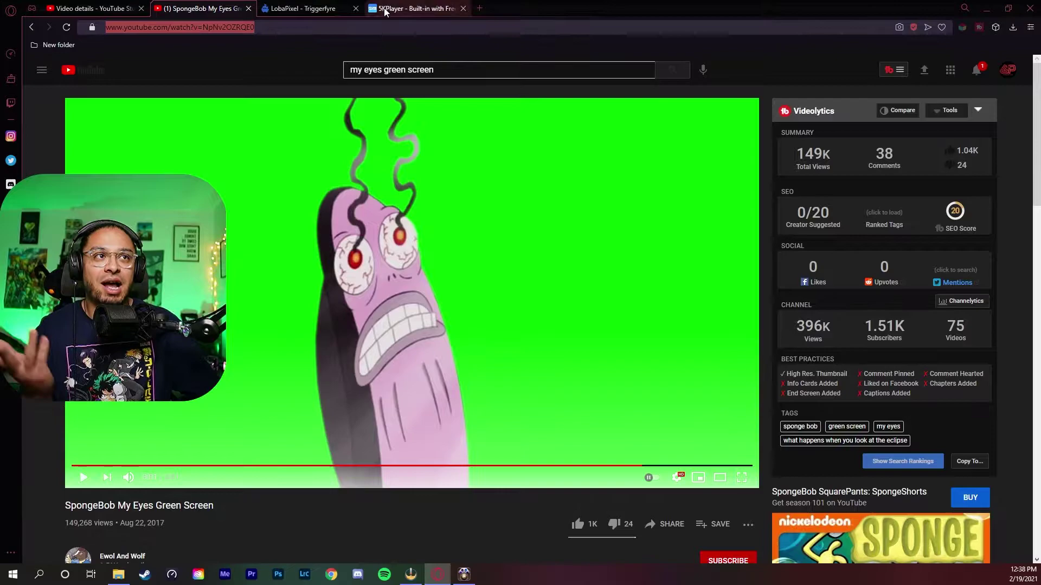
Copy the SpongeBob video's URL into 5KPlayer and download it as a 1920x1080 MP4.
key("ctrl+c")
key("alt+Tab")
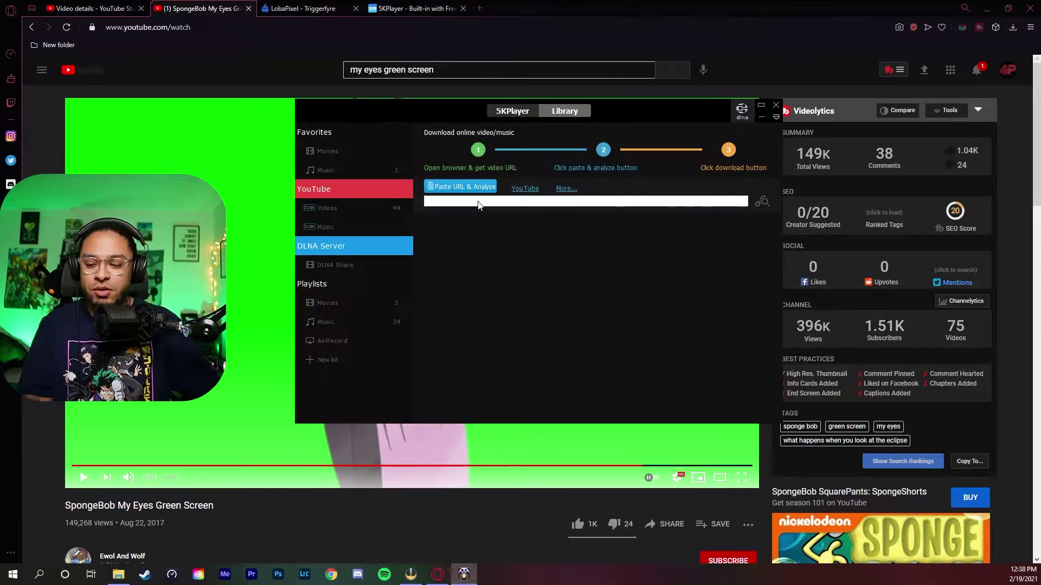
left_click(476, 192)
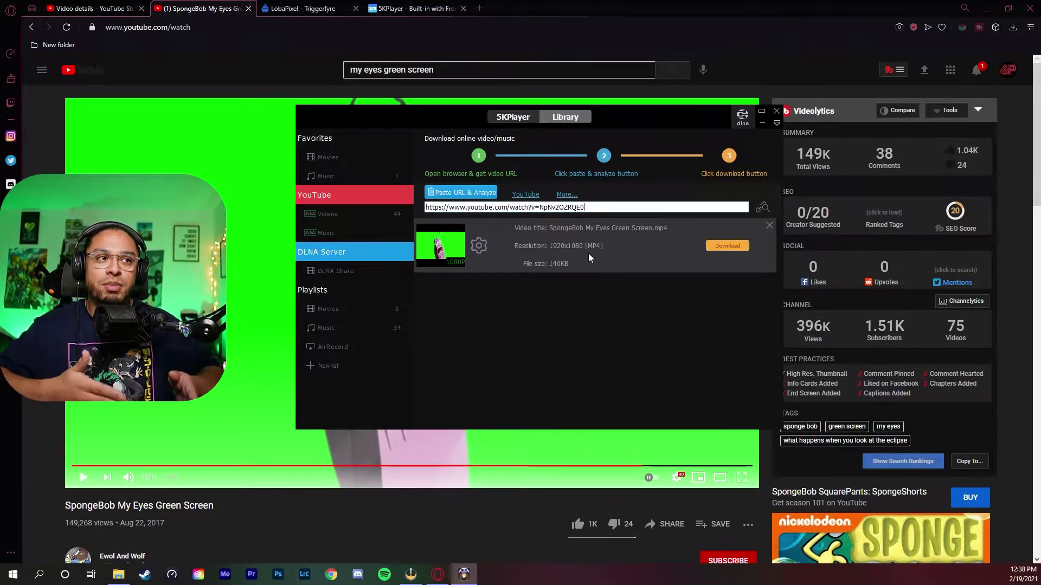
left_click(732, 247)
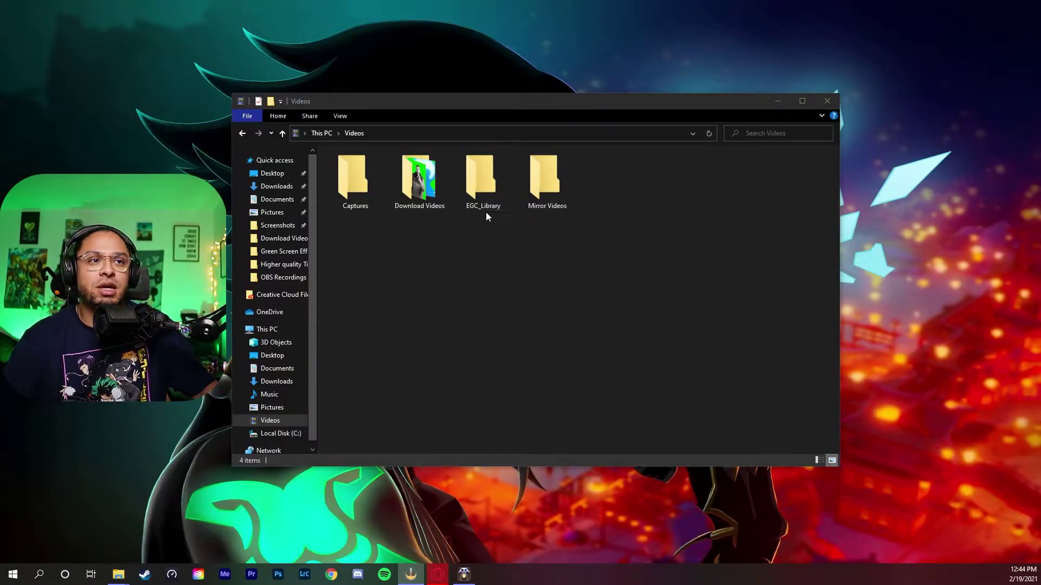
Play the SpongeBob Green Screen My Eyes clip from Download Videos, skim through it, then close the player.
double_click(427, 189)
scroll(610, 302, "down", 1)
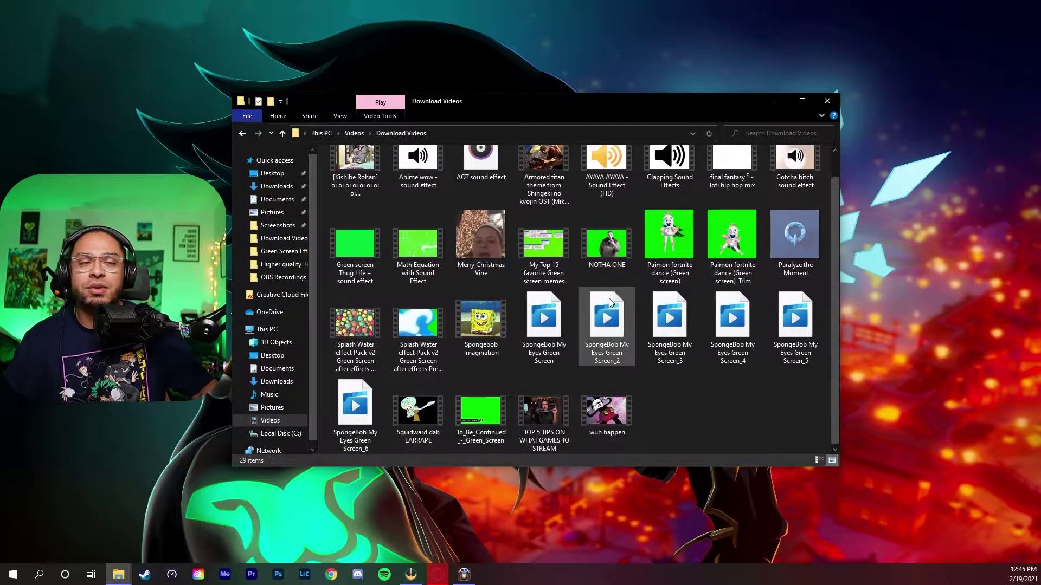
scroll(611, 302, "up", 1)
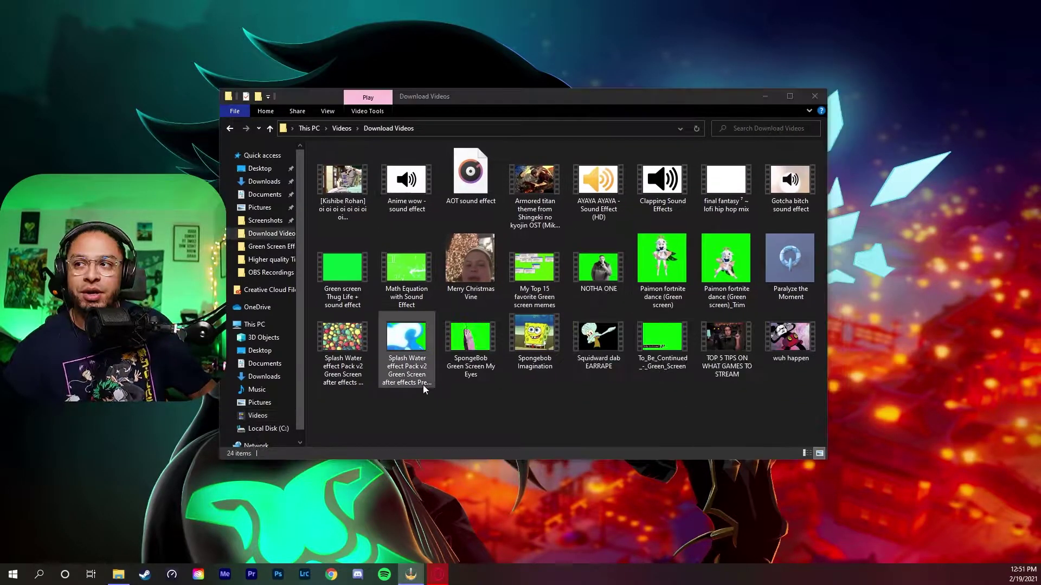
double_click(470, 348)
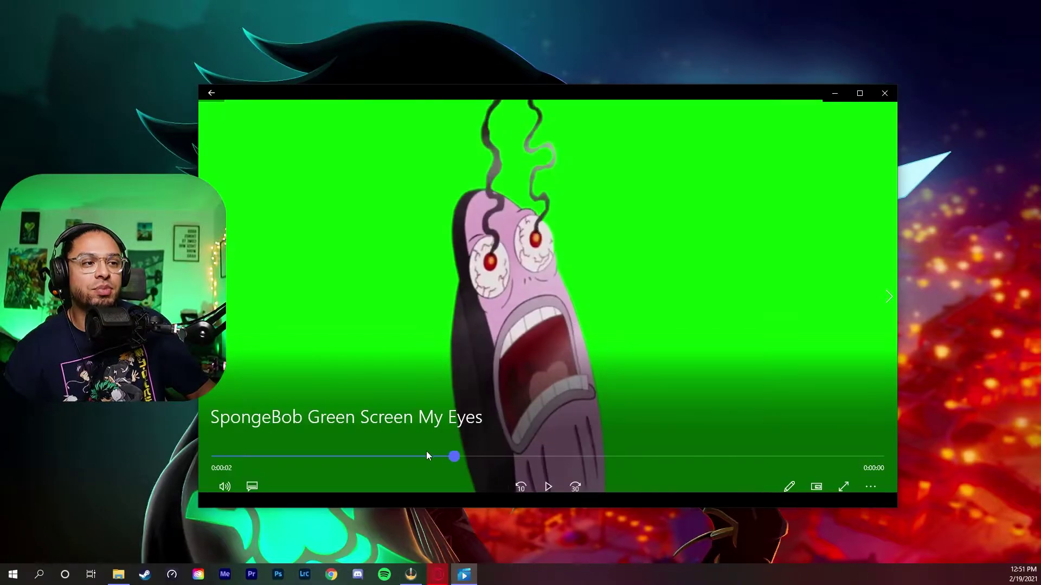
left_click_drag(603, 450, 402, 384)
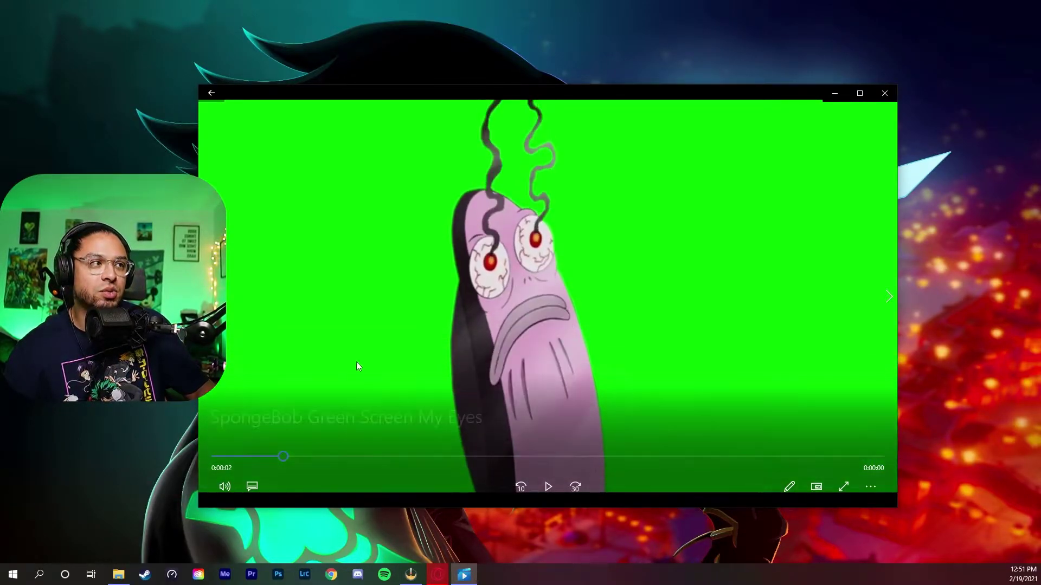
left_click(884, 93)
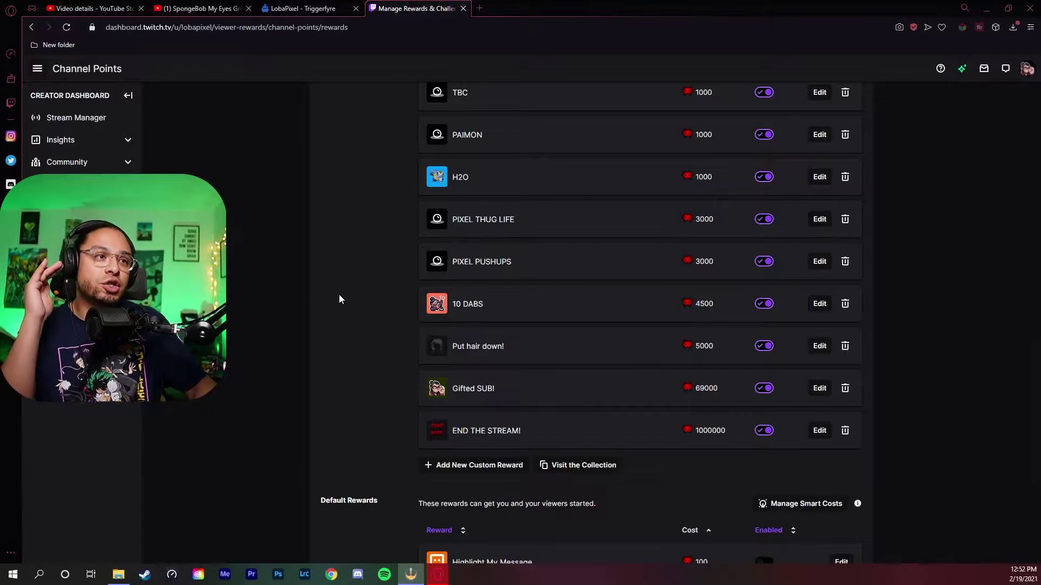
Create a custom channel-points reward named 'MY EYES' with a cost of 1000 points.
left_click(479, 465)
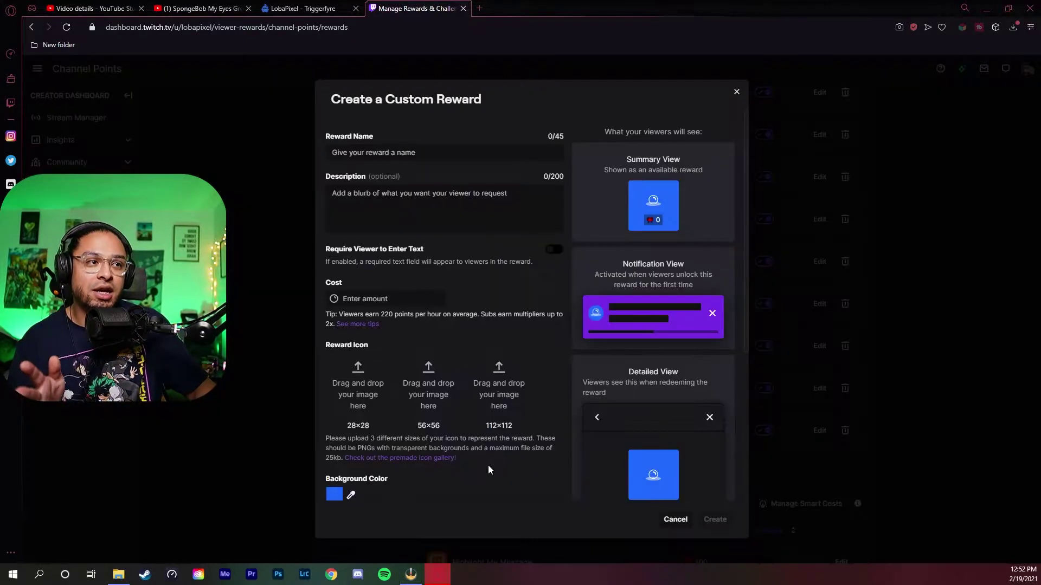
left_click(444, 153)
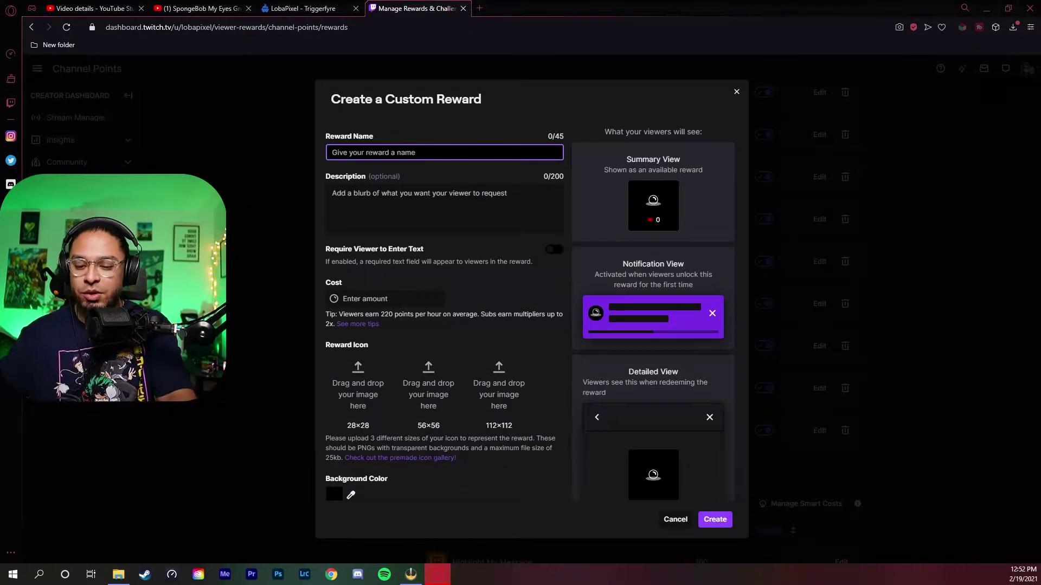
type("MY EYES")
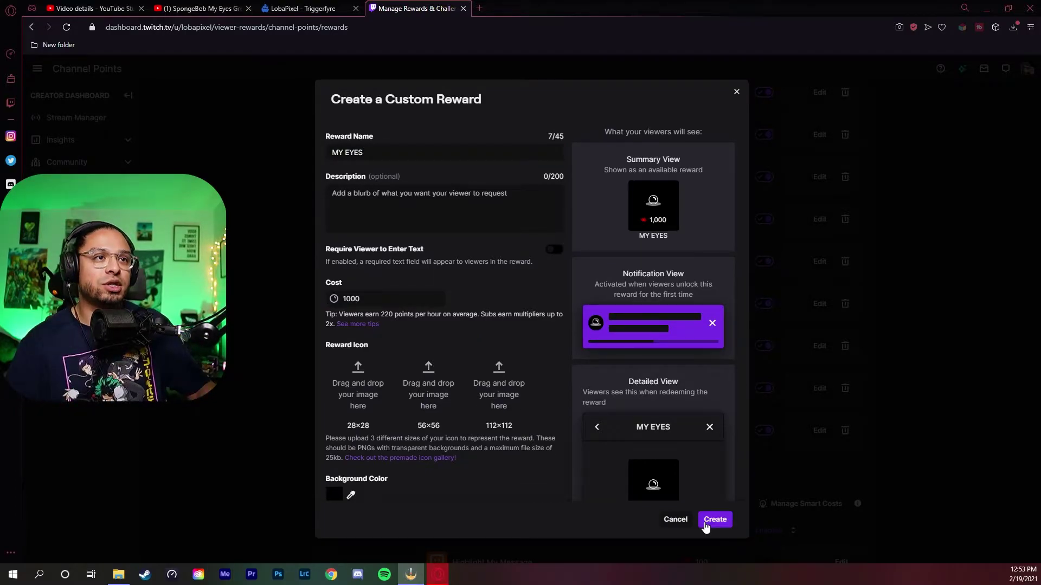
left_click(706, 522)
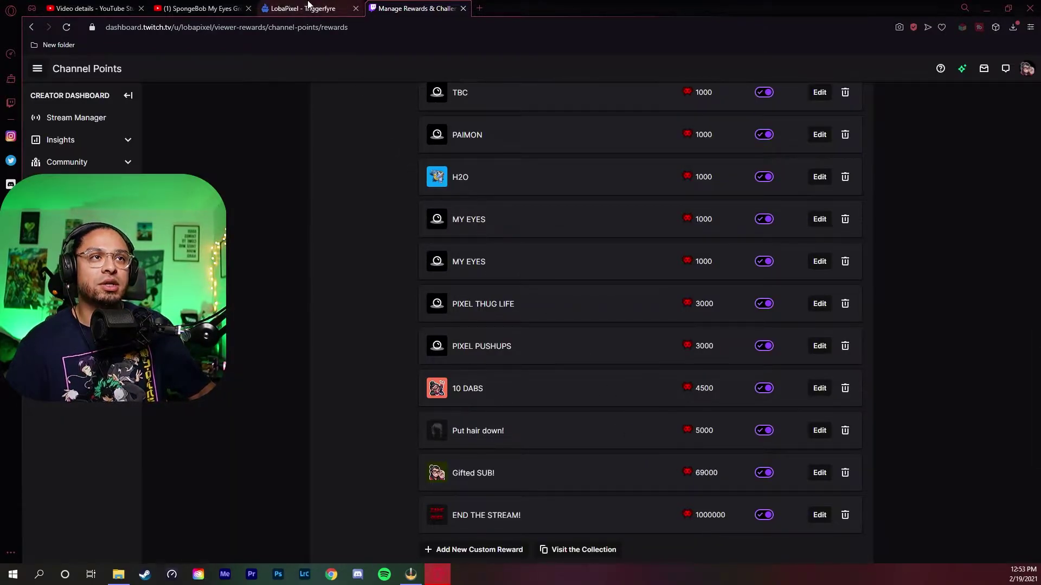
Start a new Triggerfyre video trigger for MY EYES and link it to the MY EYES Twitch reward.
left_click(303, 8)
left_click(1001, 543)
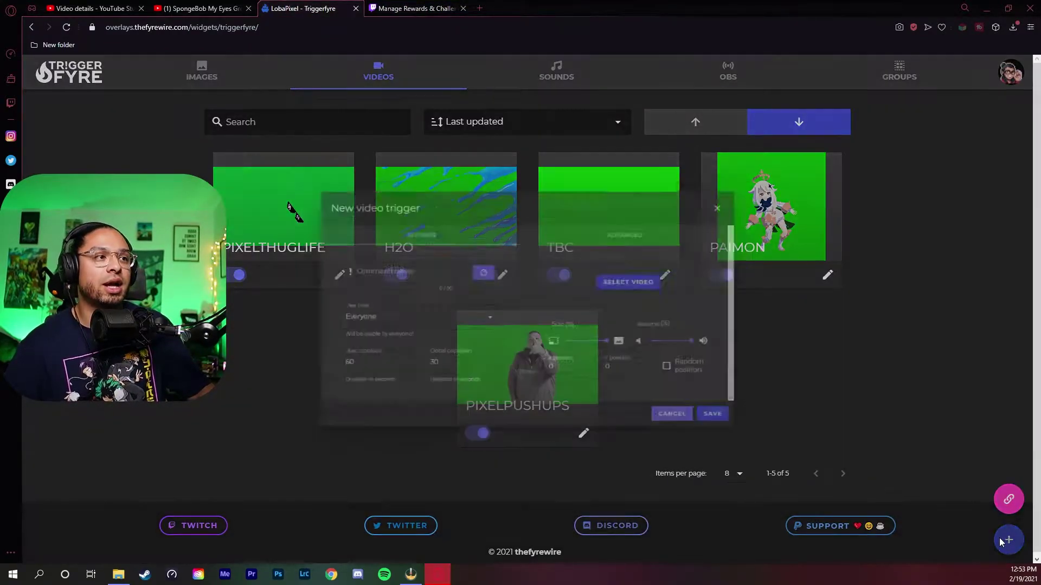
left_click(393, 256)
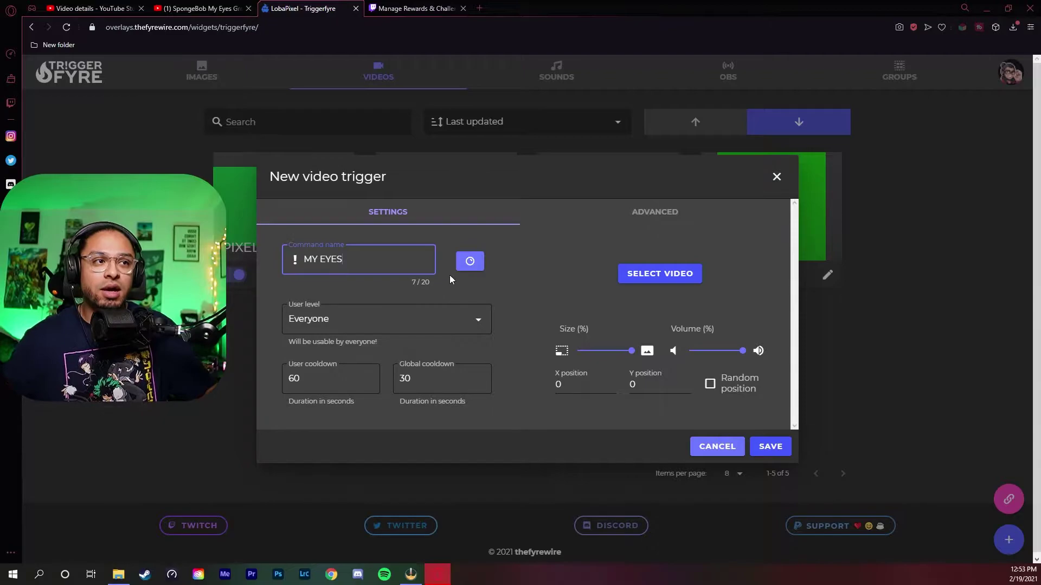
left_click(469, 261)
left_click(486, 311)
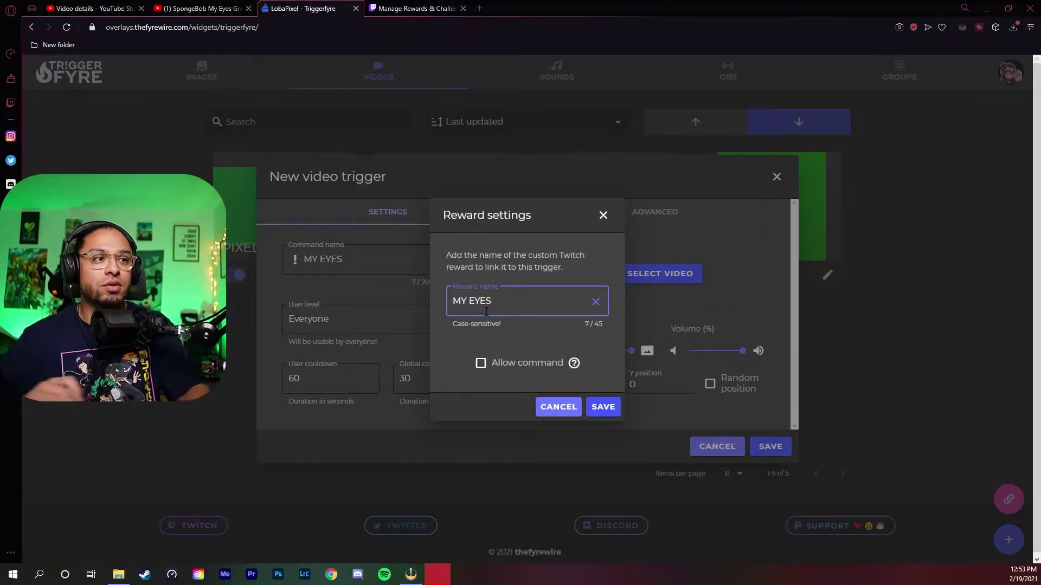
left_click(610, 416)
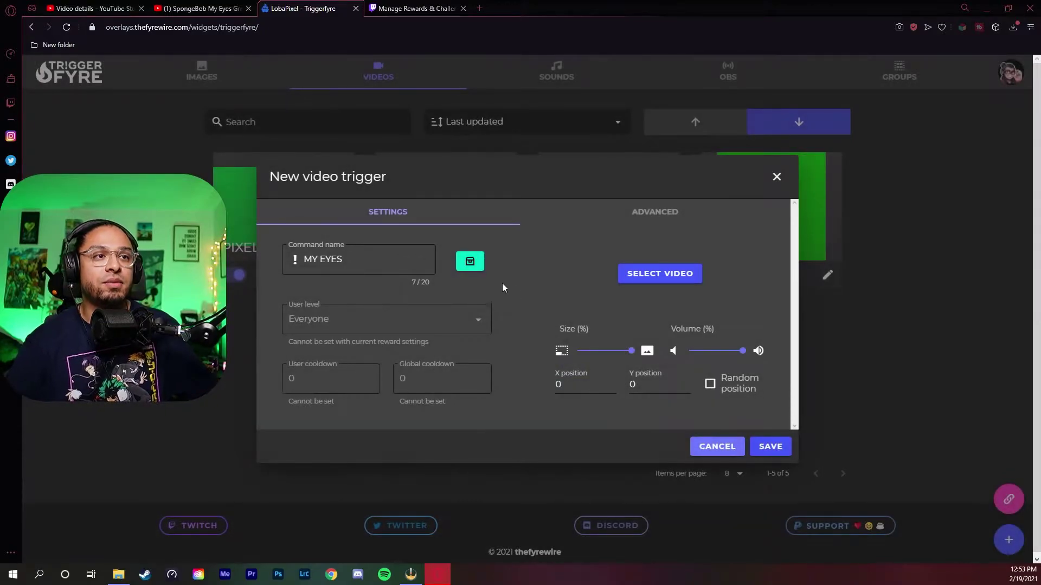
Upload the SpongeBob Green Screen My Eyes clip as the trigger's video and save the trigger.
left_click(660, 274)
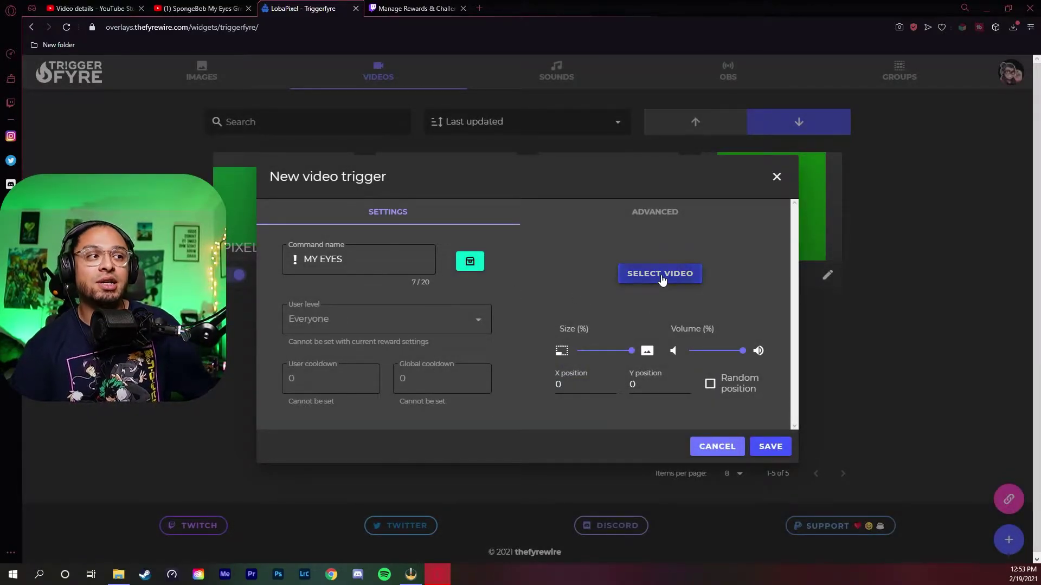
left_click(719, 170)
left_click(526, 323)
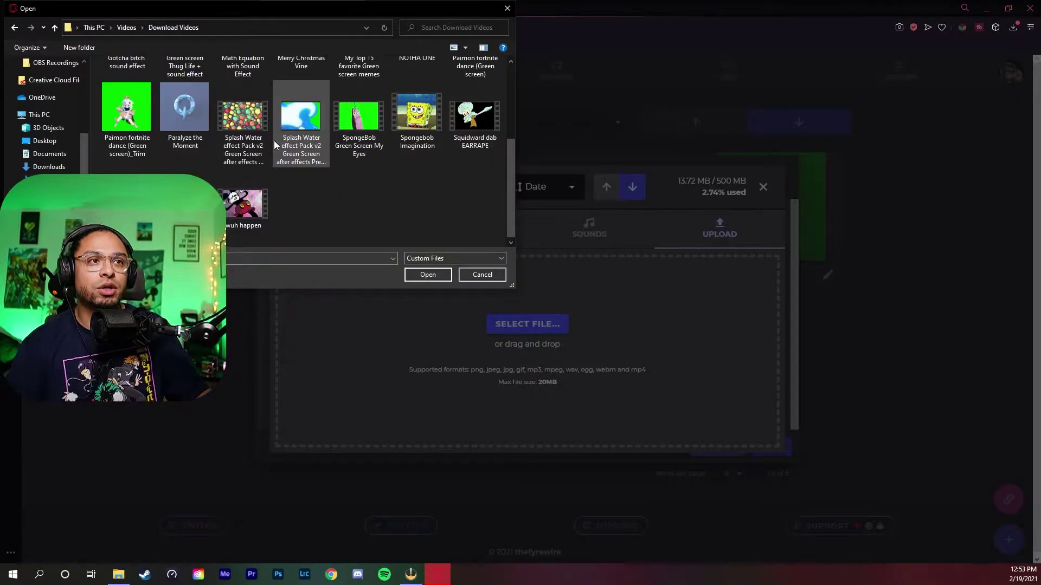
double_click(359, 124)
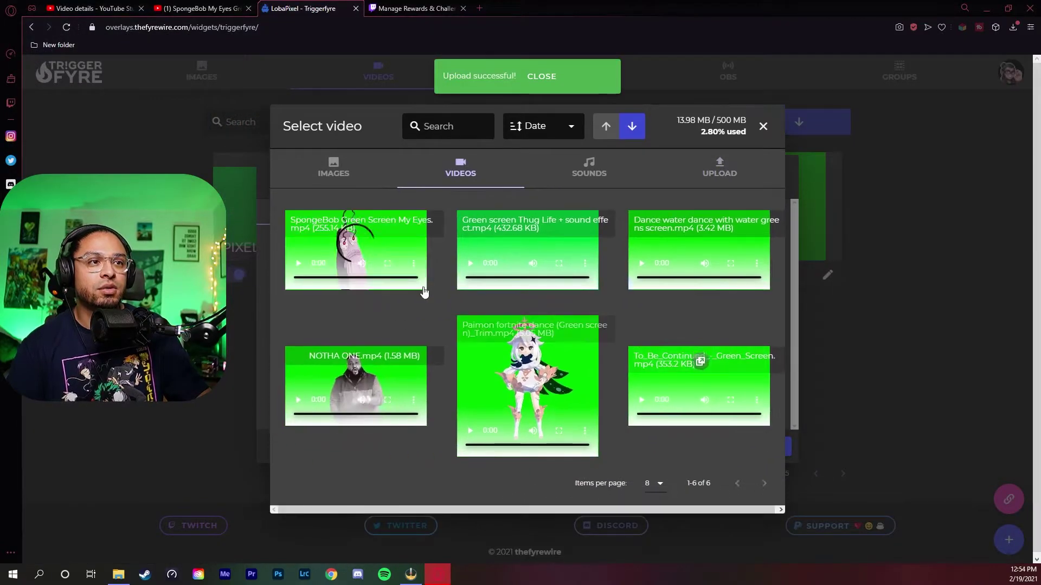
left_click(425, 229)
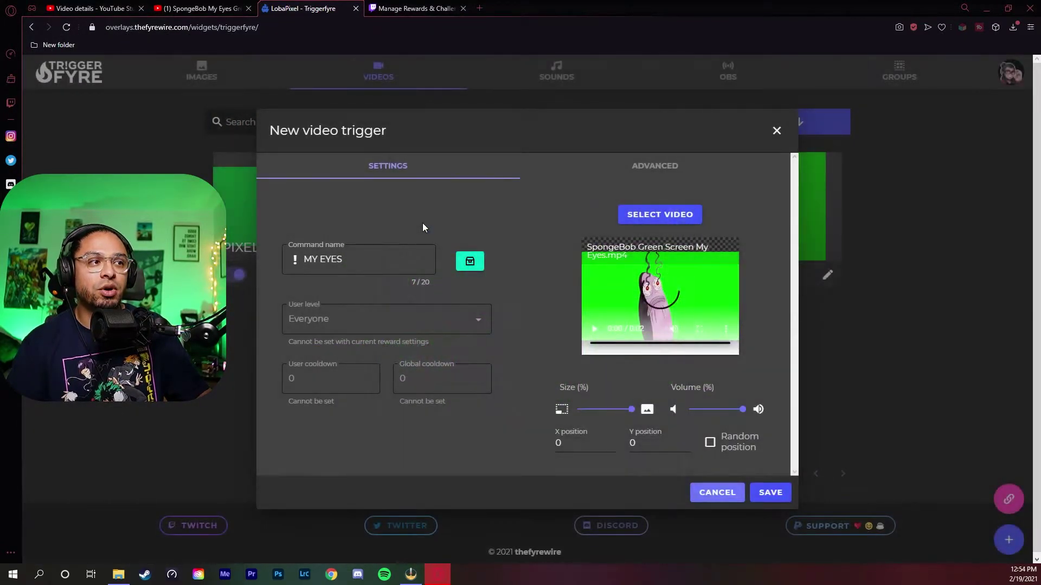
left_click(781, 498)
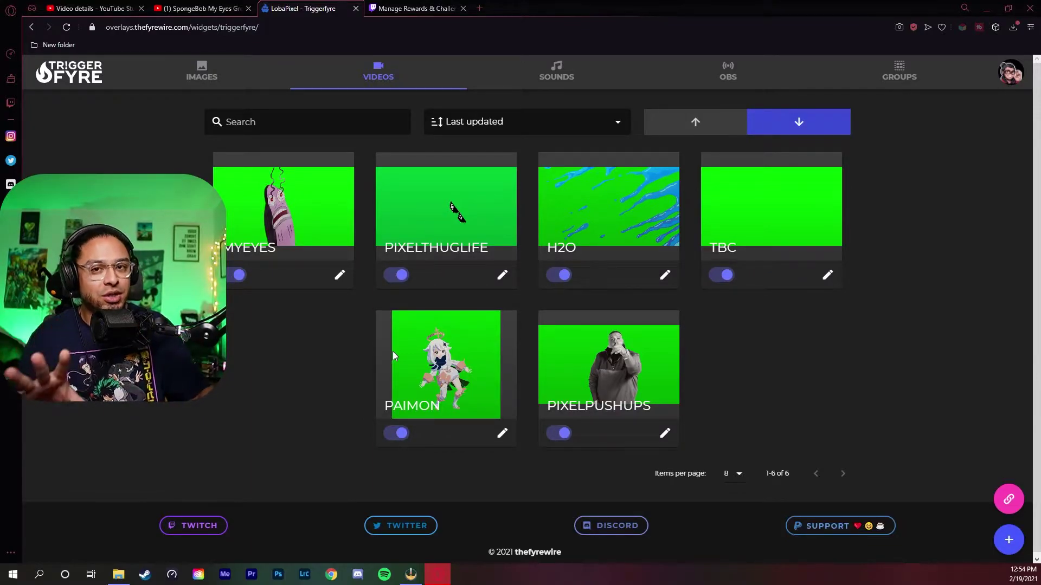
Refresh the cached page of OBS's SOUNDS browser source and close its properties.
key("alt+Tab")
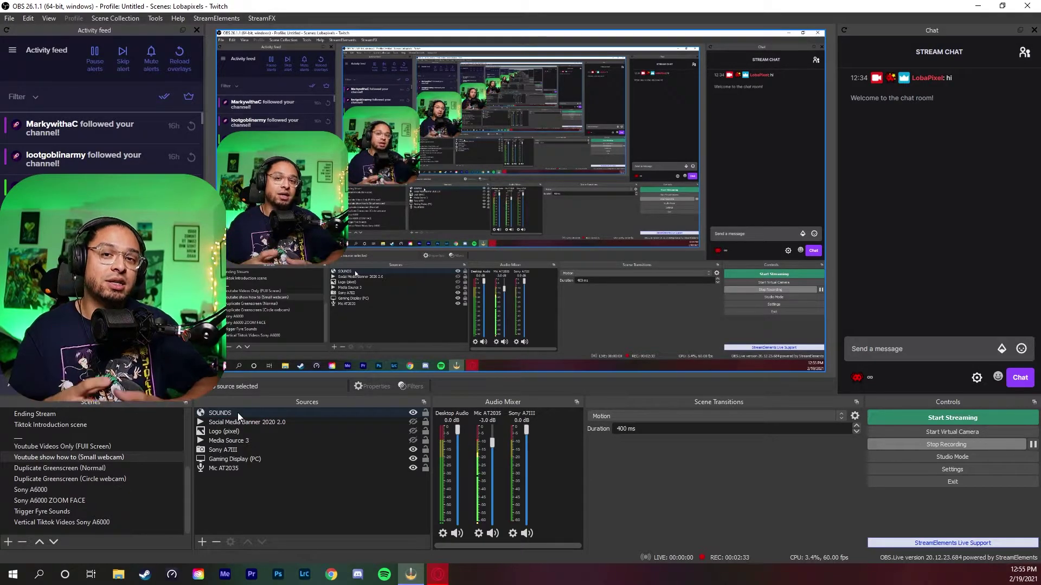
double_click(238, 412)
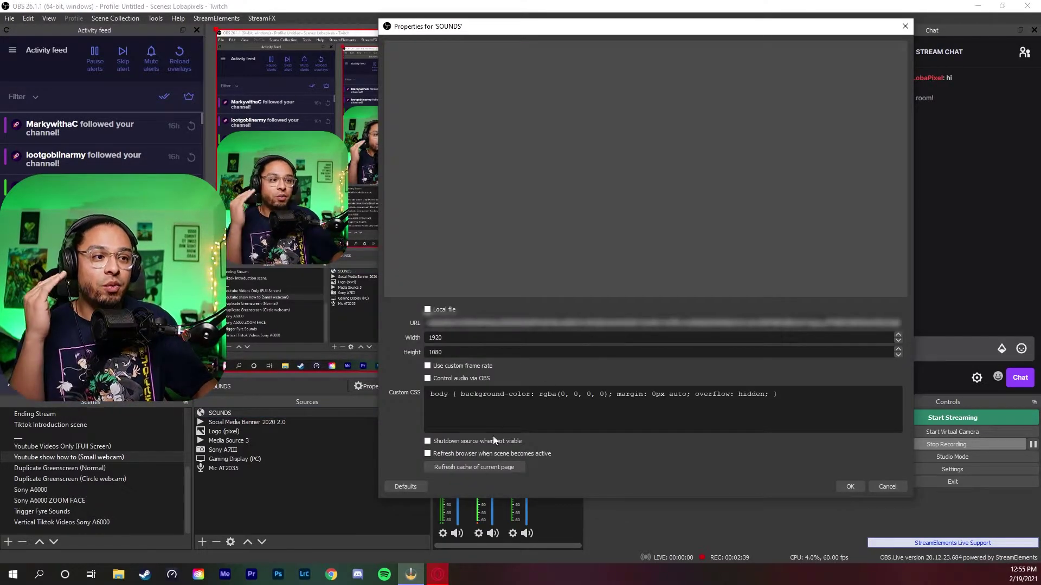
left_click(475, 467)
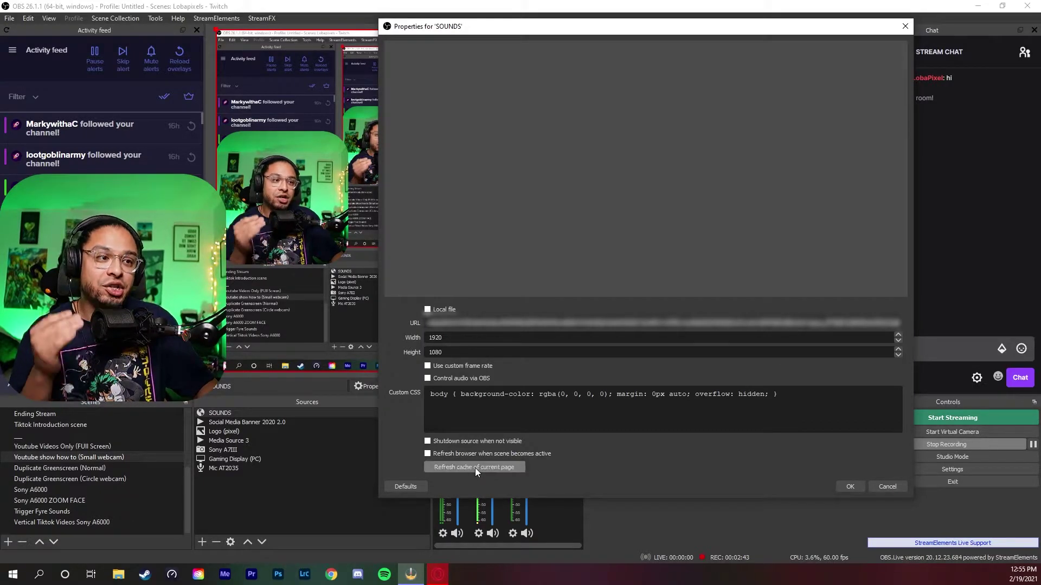
left_click(850, 487)
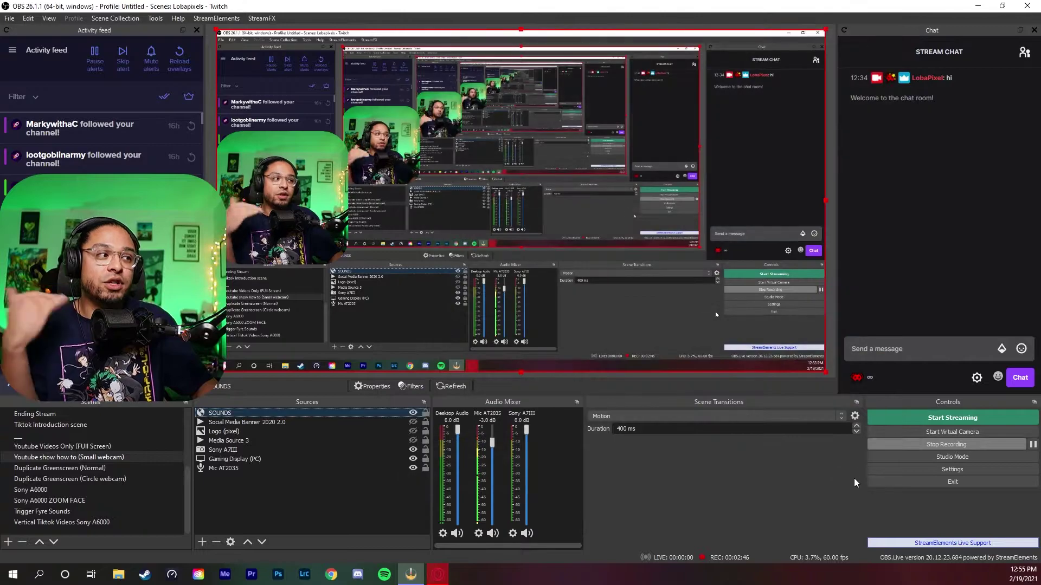
Redeem the MY EYES reward from the chat's channel points panel.
left_click(868, 381)
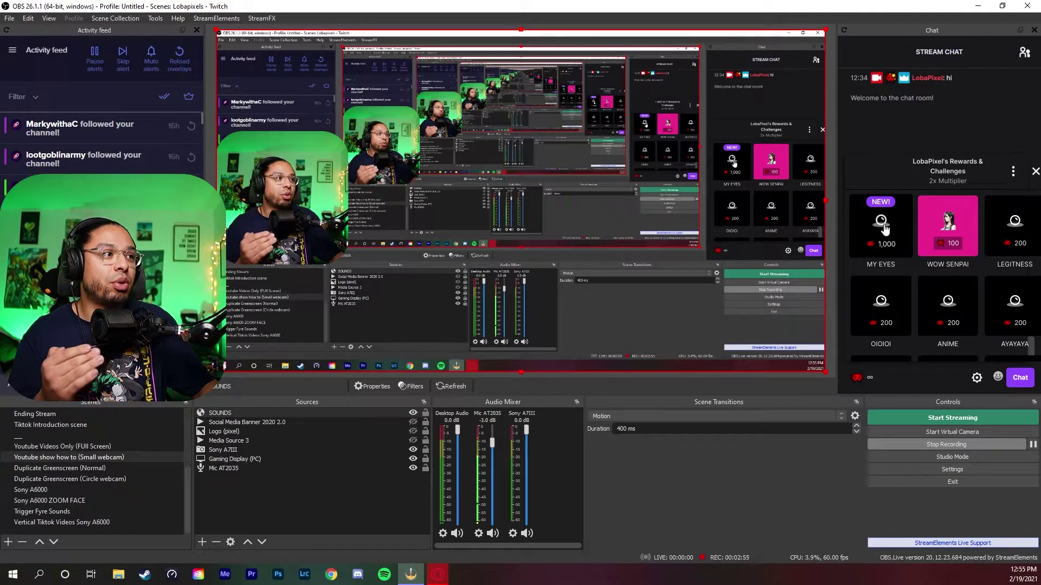
left_click(883, 228)
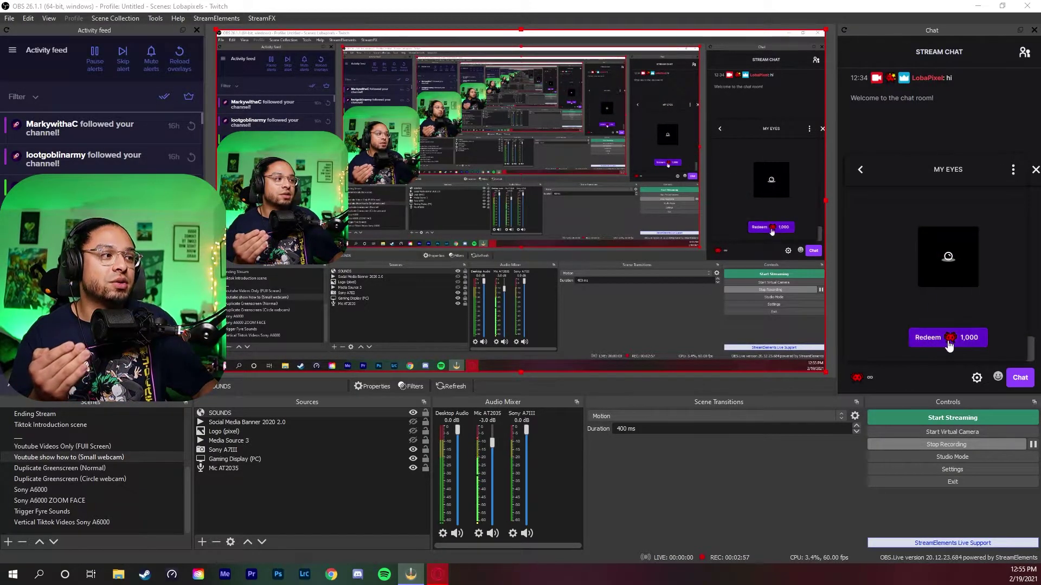
left_click(946, 338)
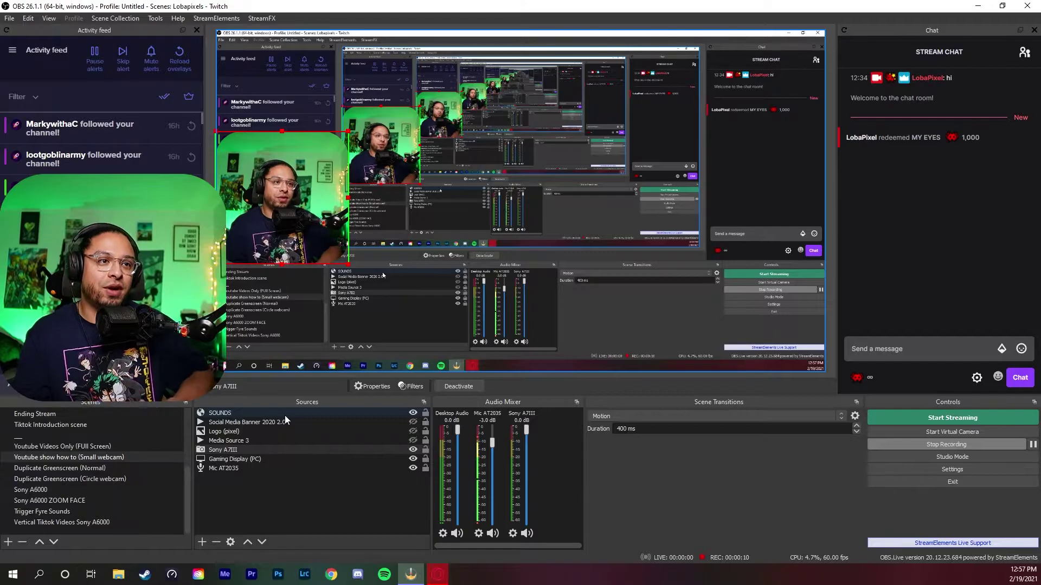
Redeem MY EYES a second time from chat, then select the SOUNDS source.
left_click(856, 378)
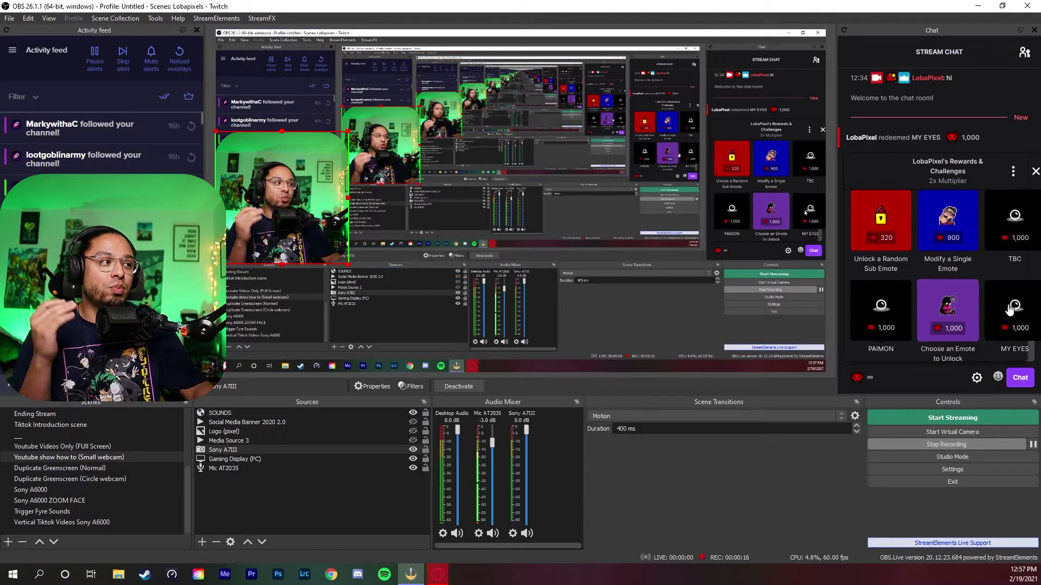
scroll(926, 282, "down", 2)
left_click(1014, 190)
left_click(935, 339)
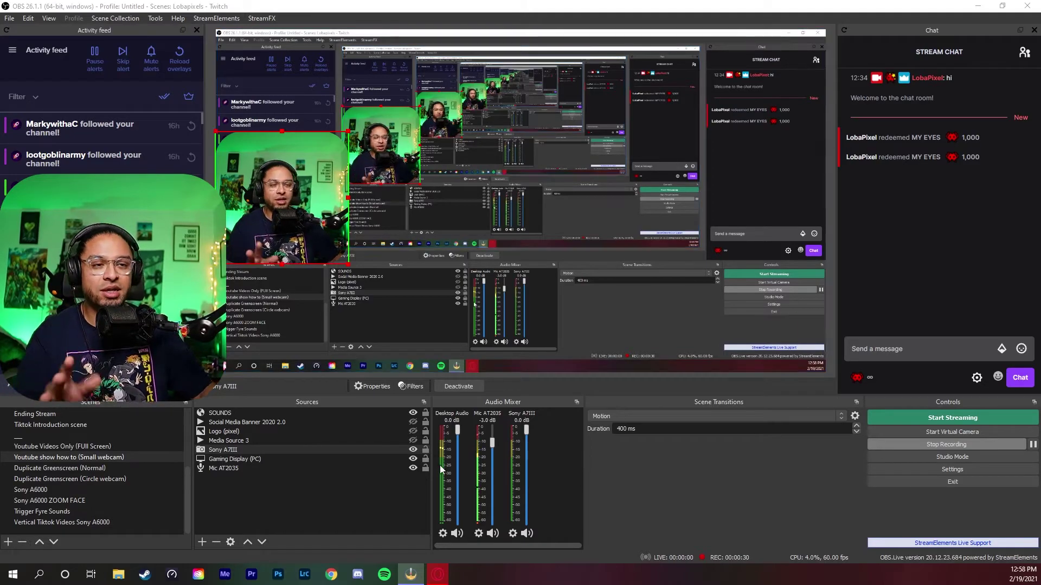
left_click(225, 414)
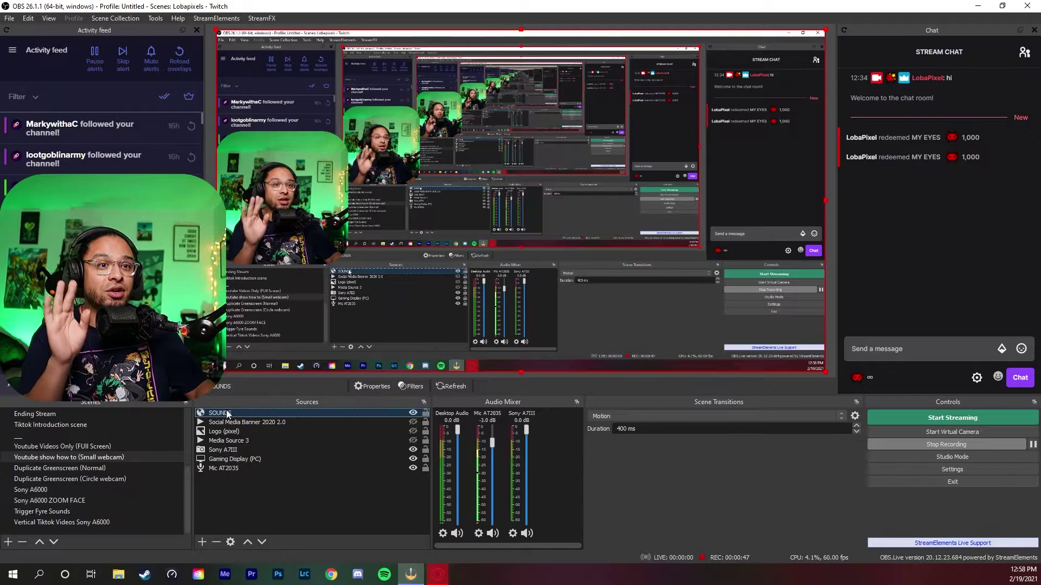
right_click(227, 414)
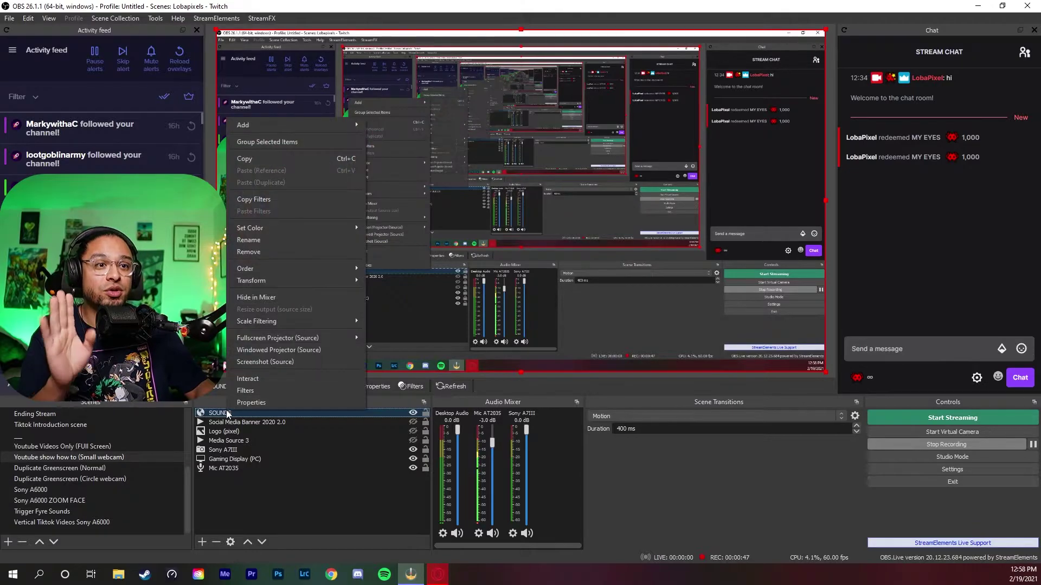
left_click(249, 391)
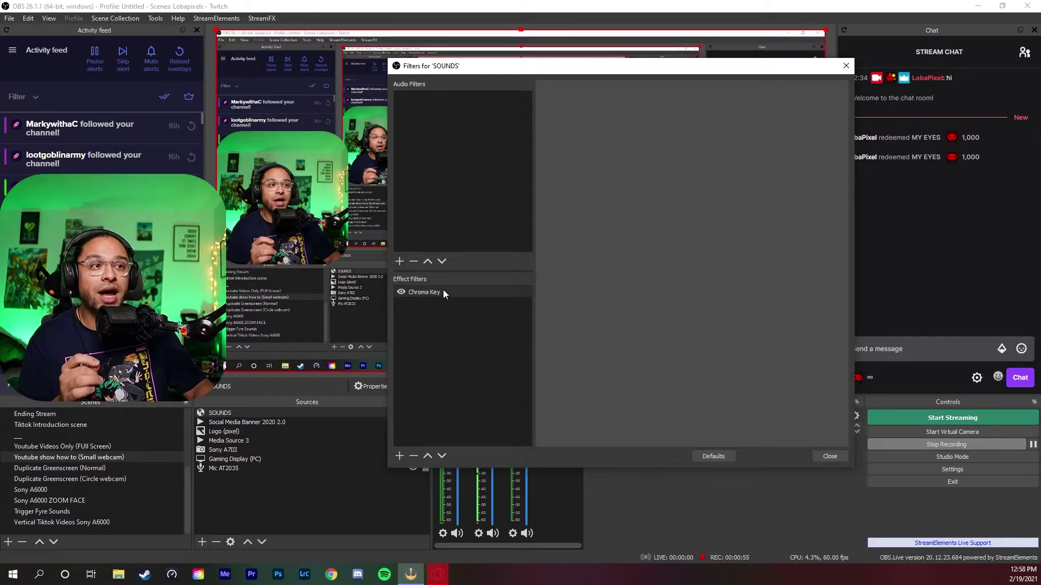
left_click(441, 292)
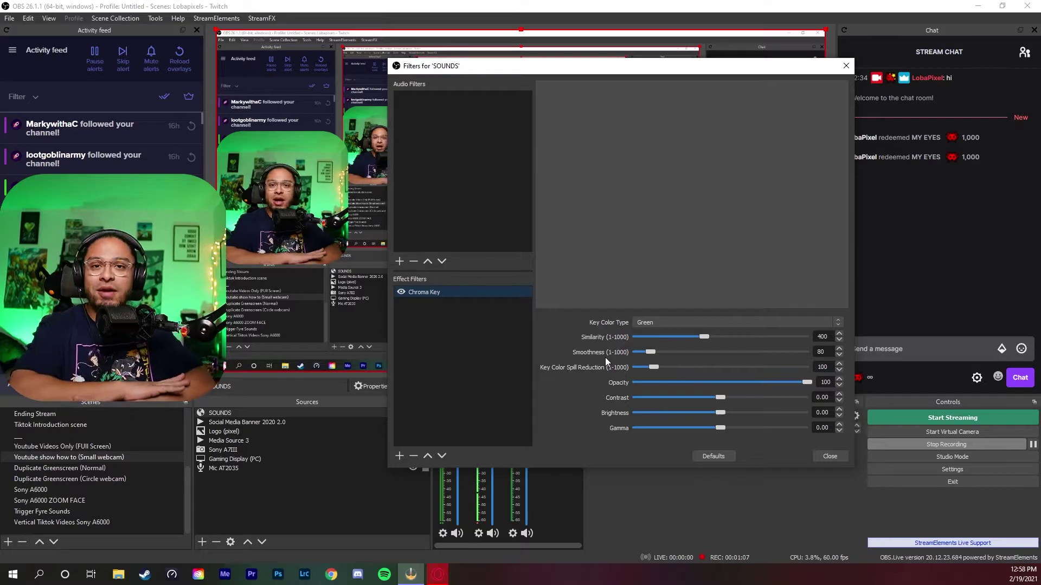
left_click(816, 455)
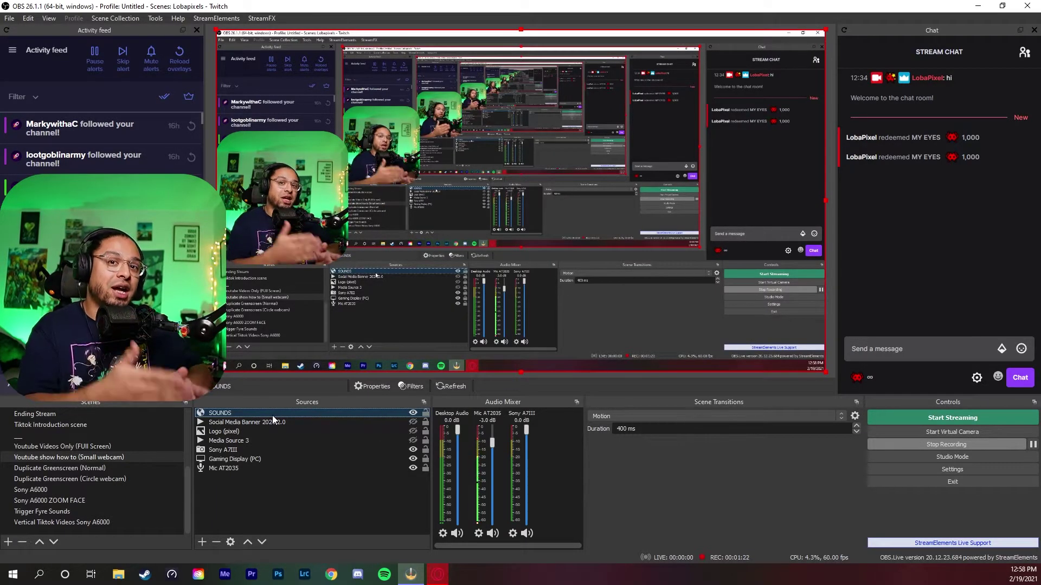
Redeem MY EYES a third time from the chat's channel points panel.
left_click(856, 377)
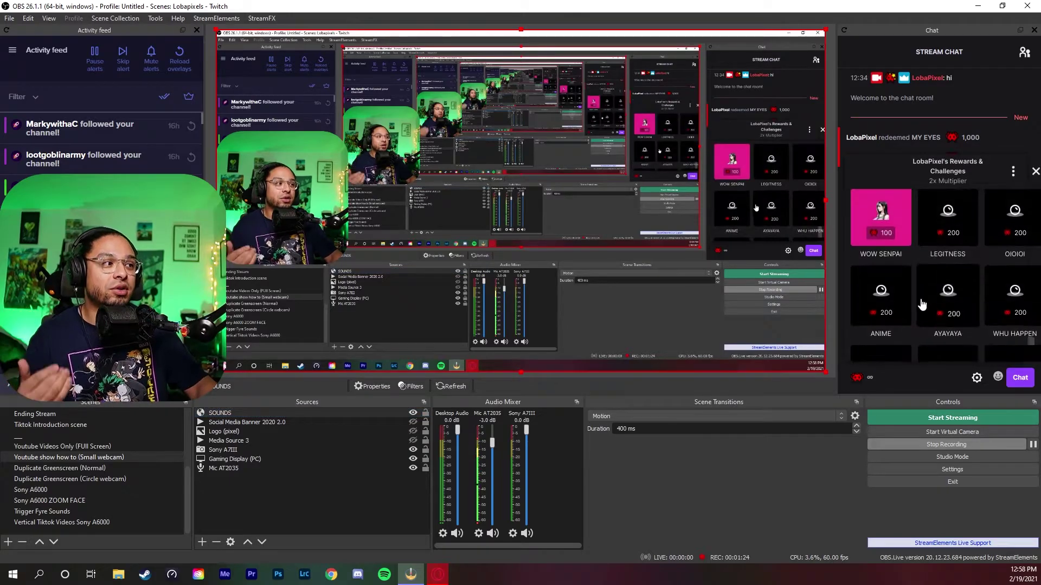
scroll(935, 307, "down", 2)
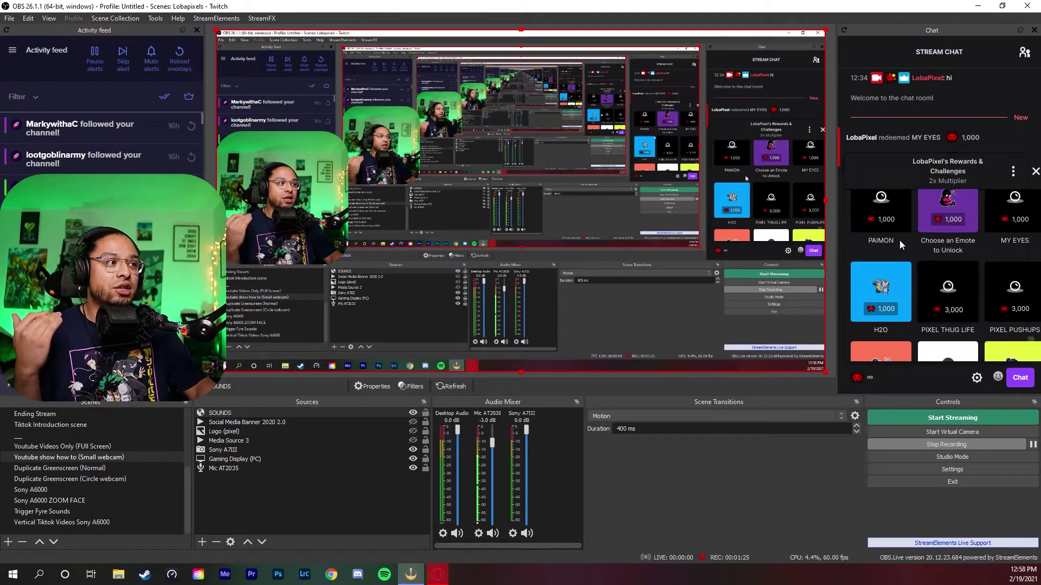
left_click(1012, 226)
left_click(948, 338)
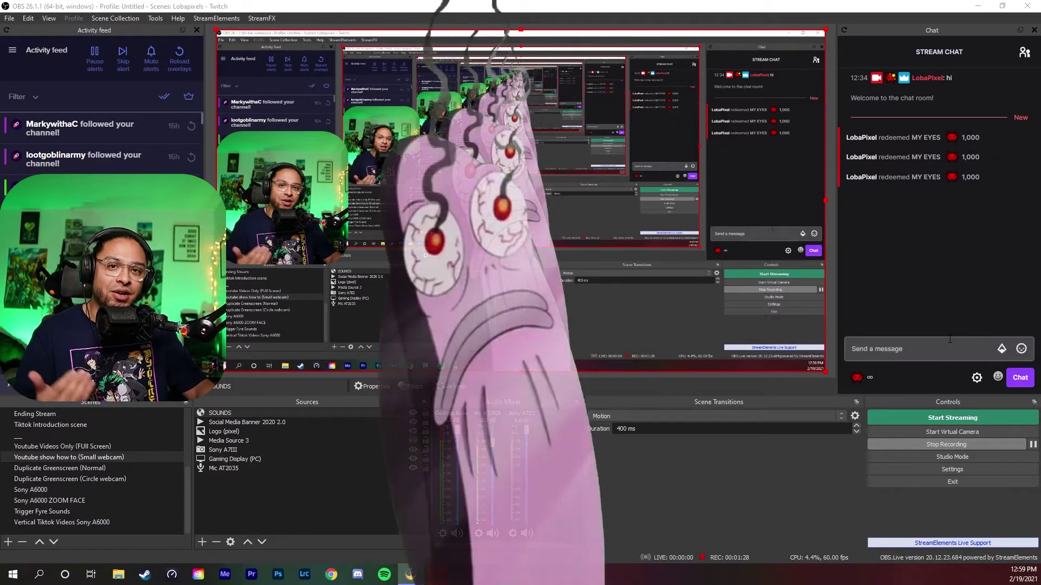